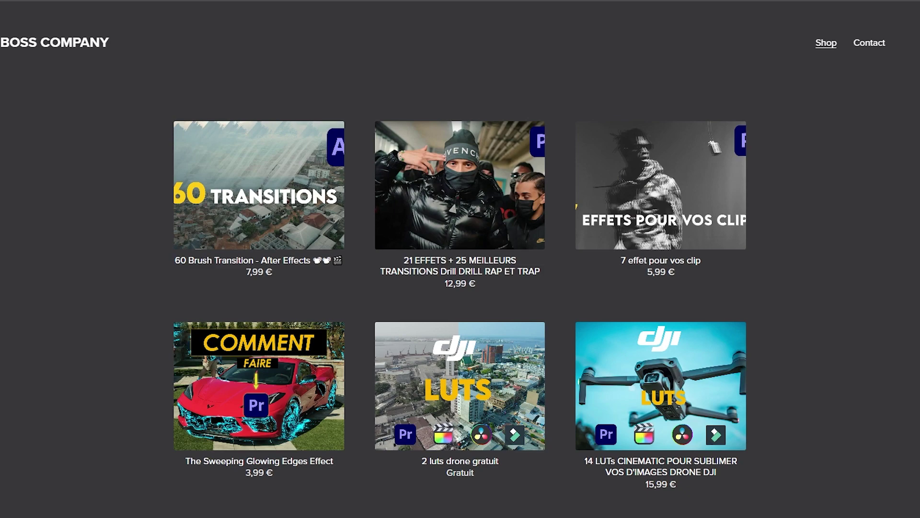
scroll(460, 259, "down", 7)
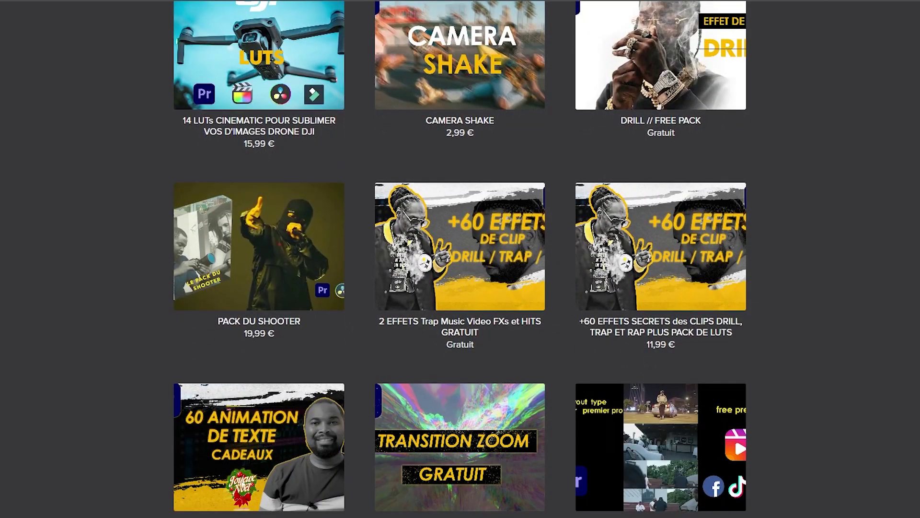
scroll(286, 392, "down", 4)
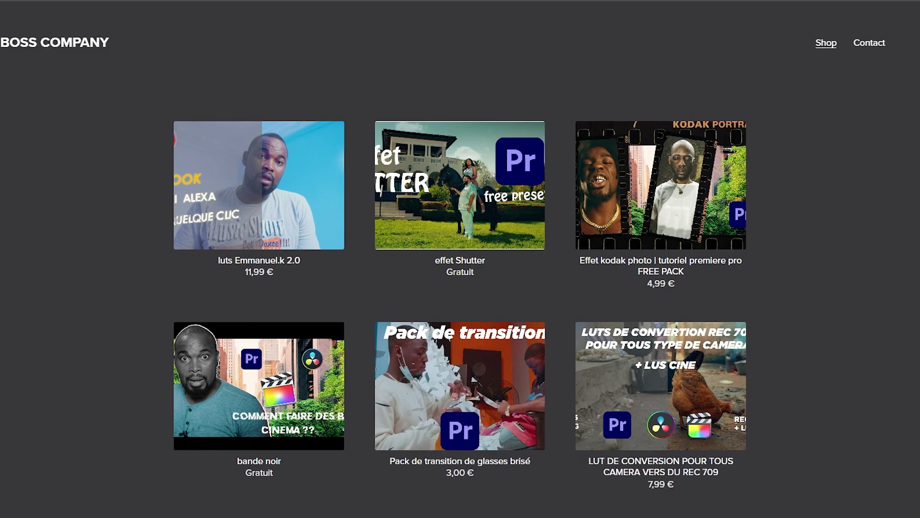
scroll(473, 379, "down", 3)
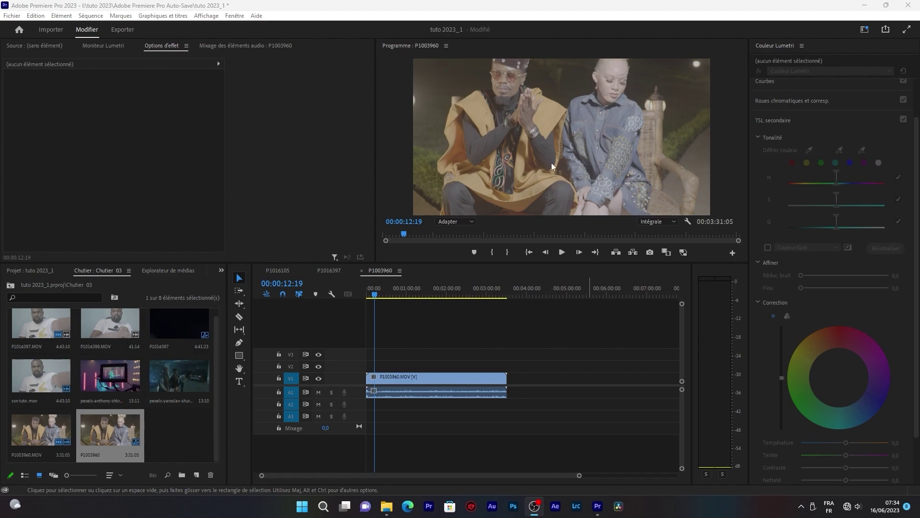
- Enlarge the clip preview to 50% to examine its image noise, and return the preview to the fitted size
left_click(563, 176)
left_click(474, 221)
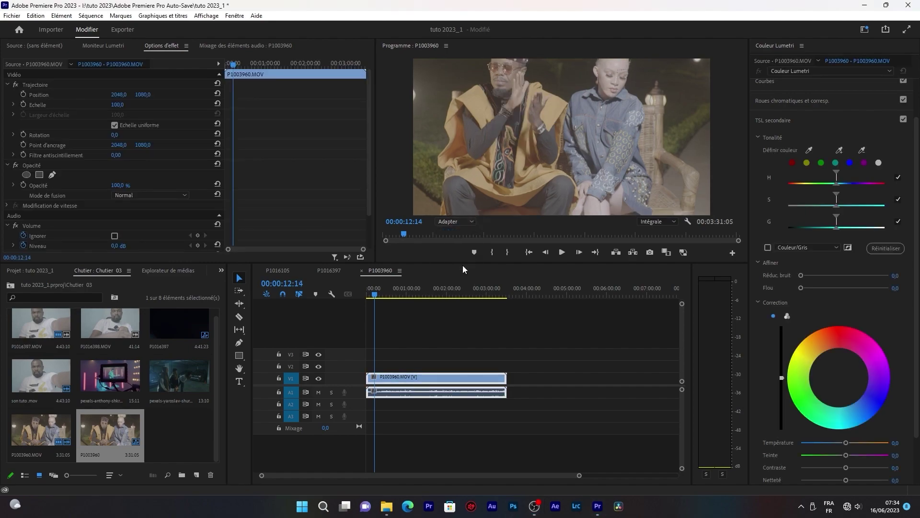
left_click(462, 264)
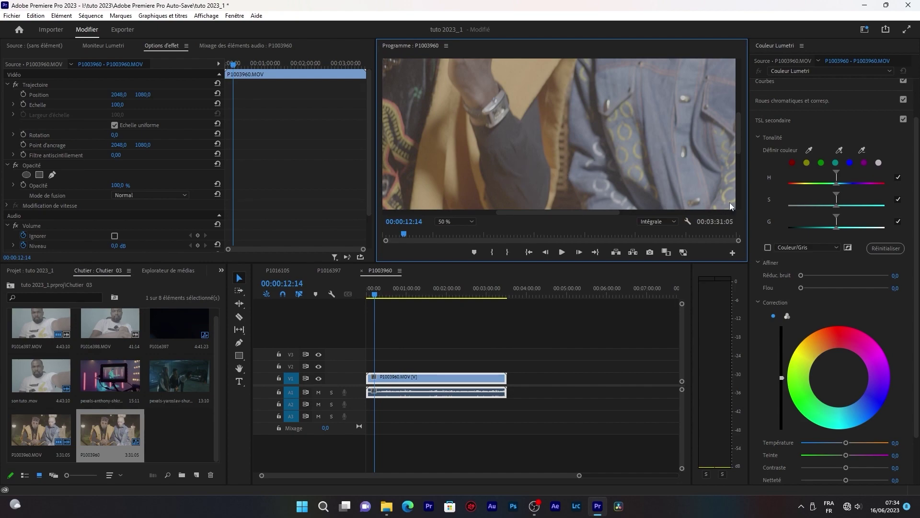
left_click(464, 225)
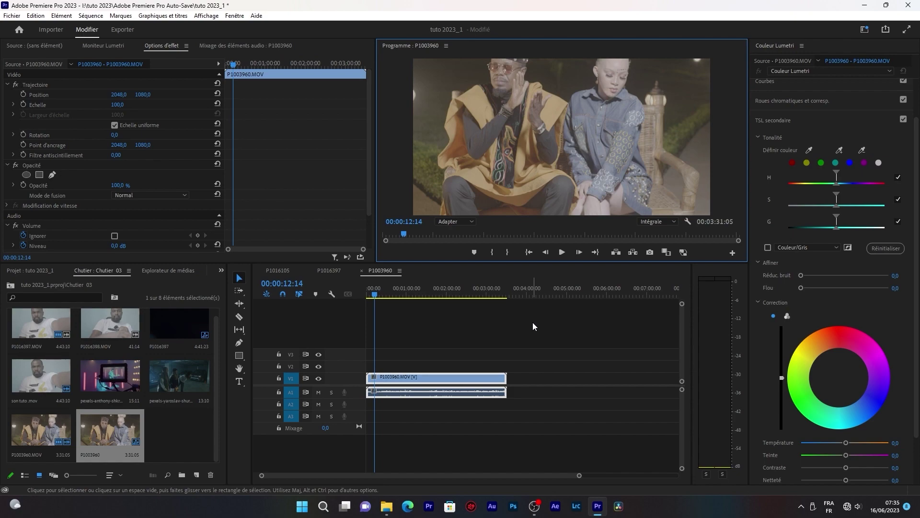
left_click(433, 453)
left_click(209, 431)
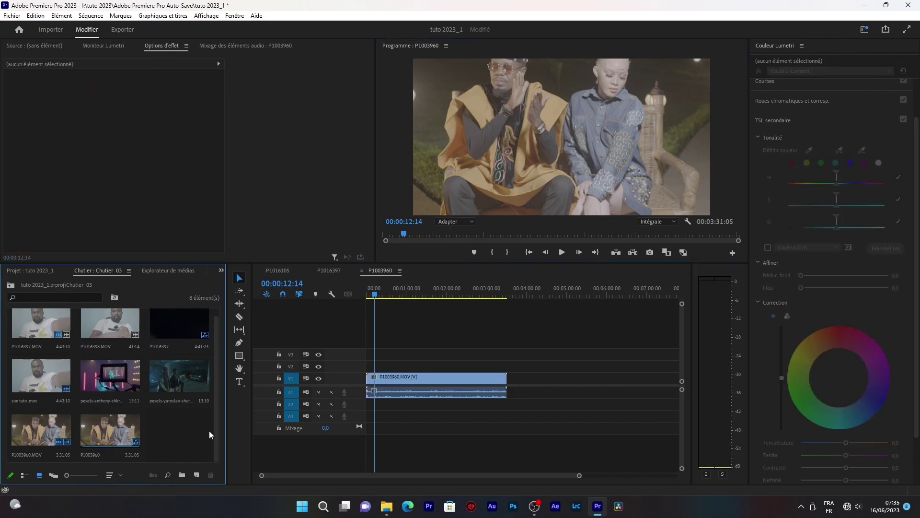
left_click(196, 475)
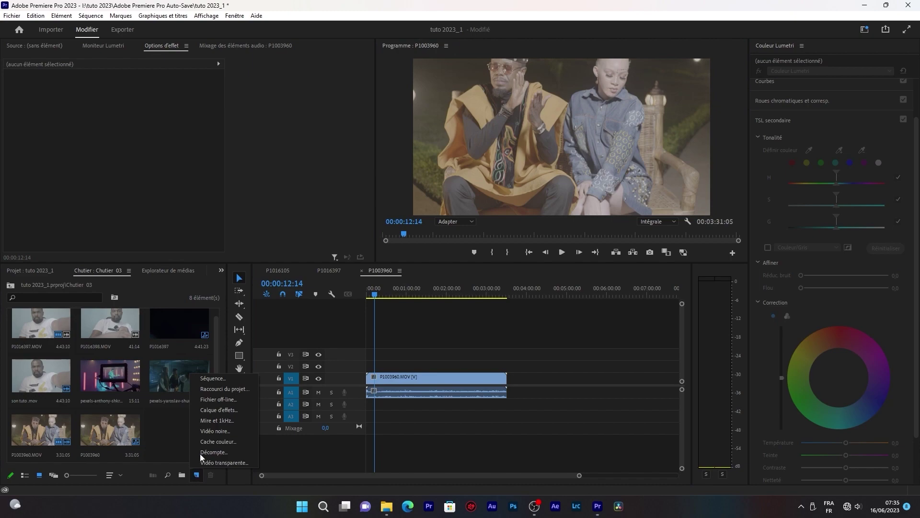
left_click(209, 420)
left_click(535, 328)
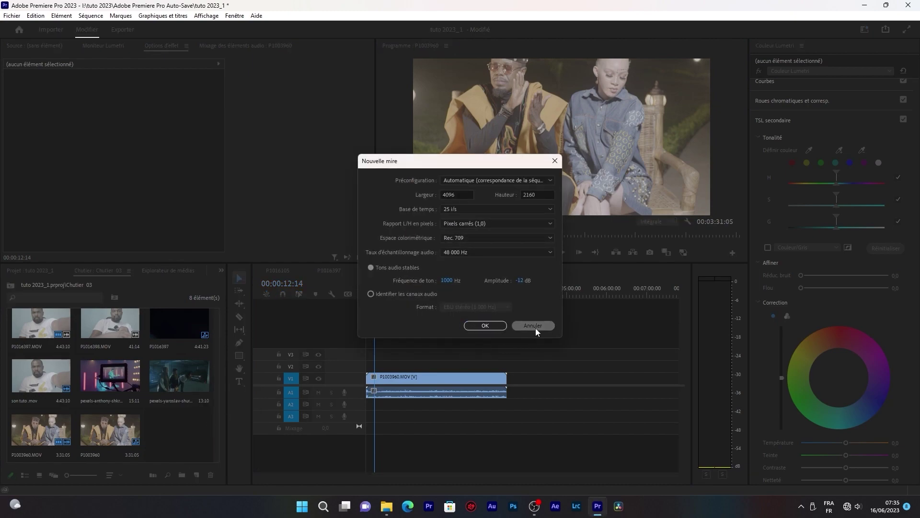
- Create an adjustment layer with the default settings and place it on track V2 over the whole P1003960.MOV clip
left_click(200, 476)
left_click(220, 406)
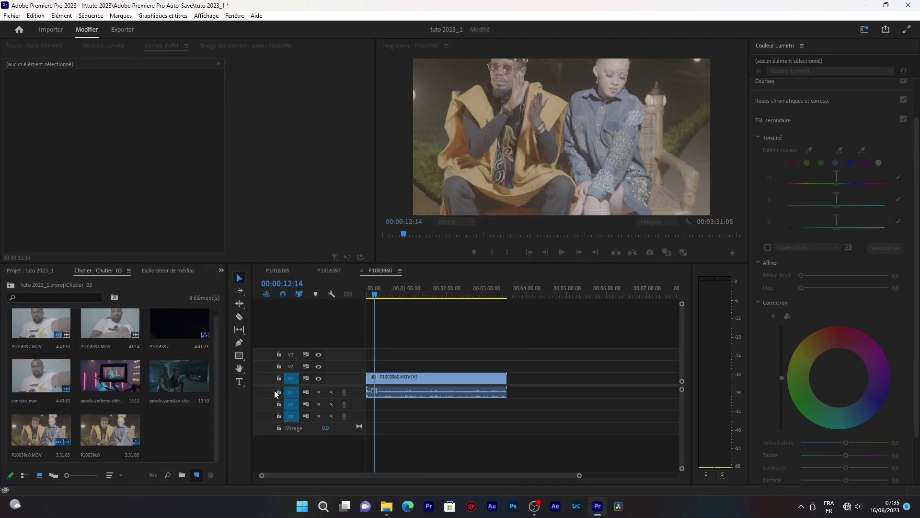
left_click(480, 286)
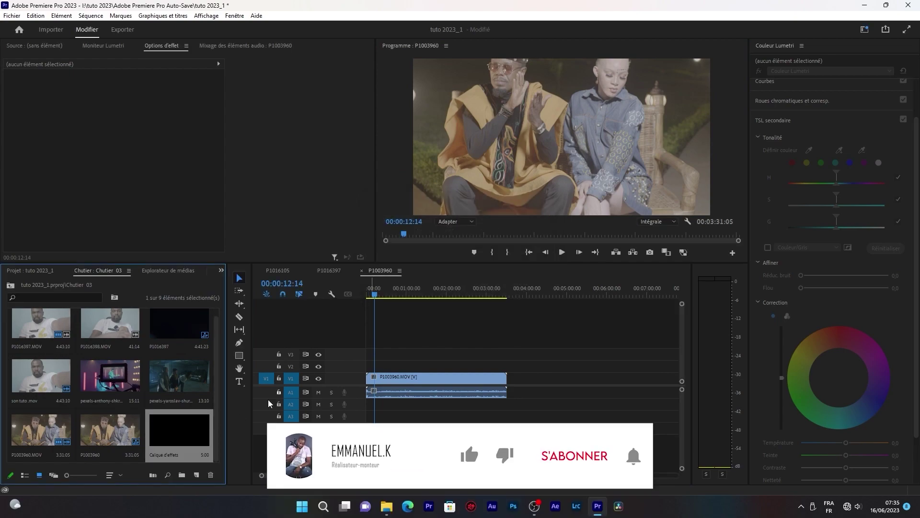
left_click_drag(192, 432, 506, 355)
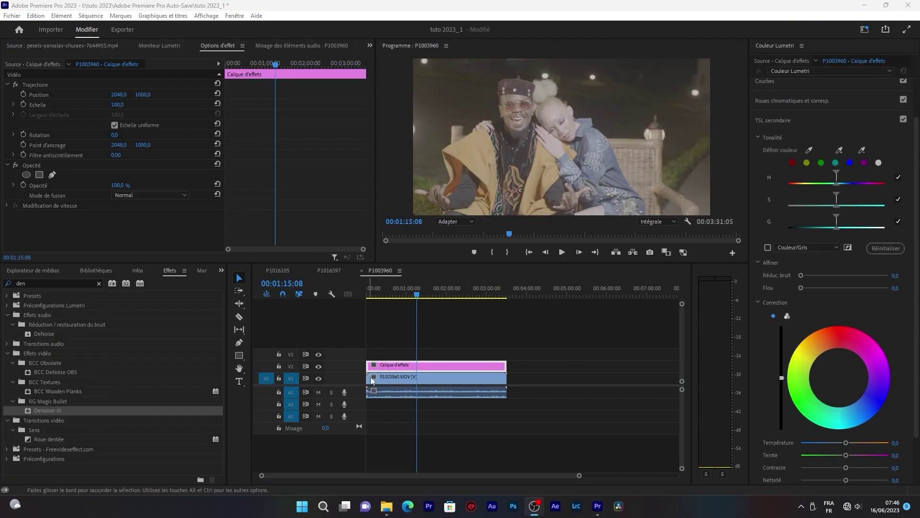
- Search the effects for "den" and apply RG Magic Bullet's Denoiser III to the adjustment layer
left_click(465, 362)
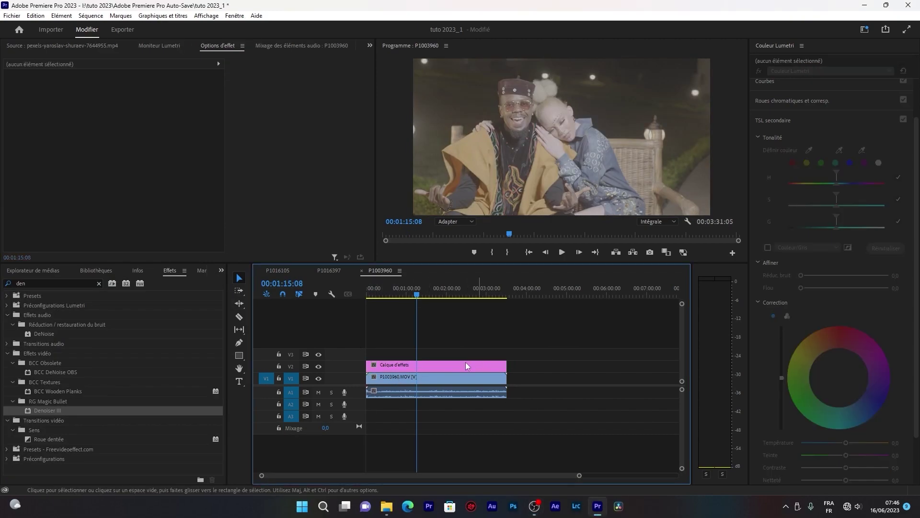
left_click(393, 363)
left_click(38, 282)
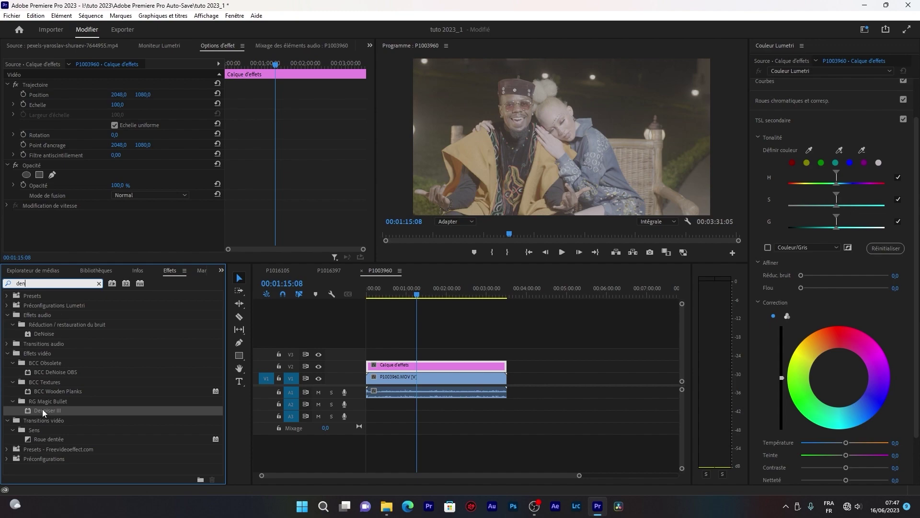
left_click_drag(39, 410, 419, 363)
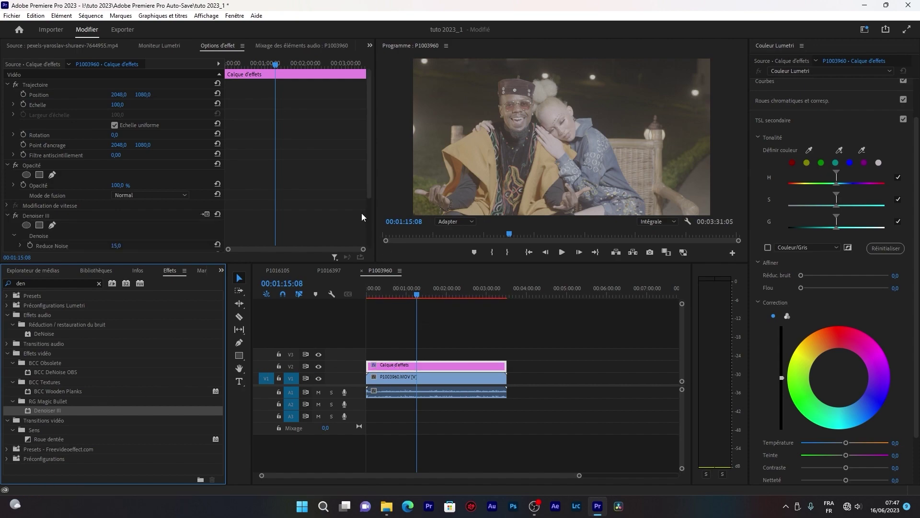
- Switch Denoiser III off and on repeatedly to compare the picture with and without noise reduction
scroll(366, 177, "down", 1)
scroll(367, 177, "down", 3)
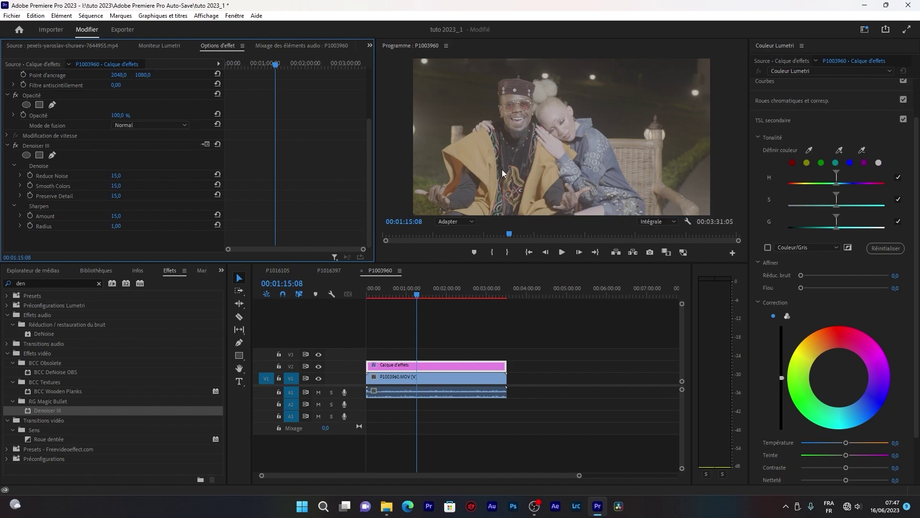
left_click(15, 146)
left_click(14, 147)
left_click(14, 148)
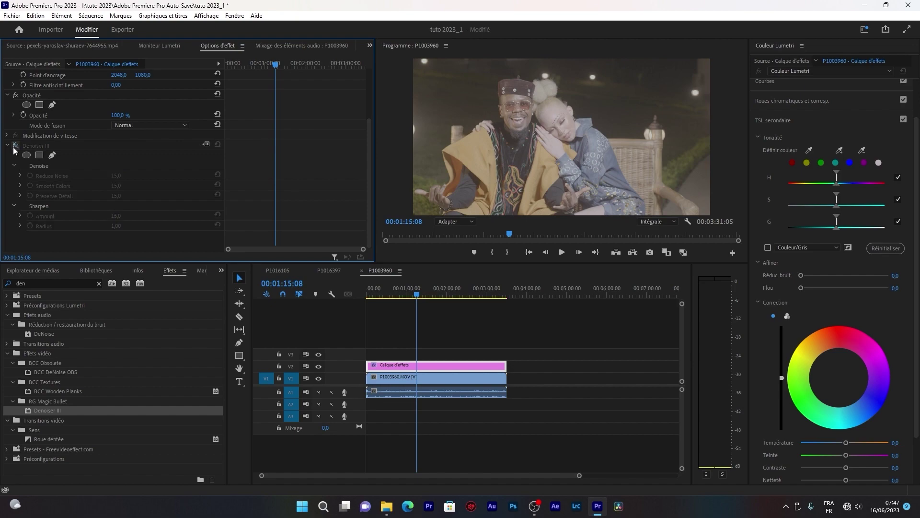
left_click(14, 147)
left_click(14, 147)
left_click(14, 148)
left_click(15, 148)
left_click(14, 148)
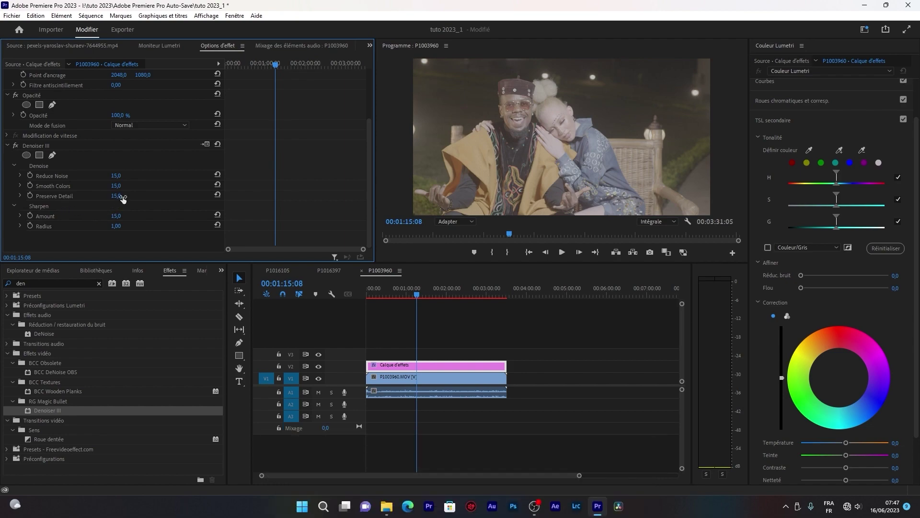
- Set Denoiser III's Smooth Colors and Preserve Detail values to 20
left_click_drag(122, 199, 118, 198)
type("20")
key("Return")
left_click(115, 186)
type("20")
key("Return")
left_click(114, 195)
type("20")
key("Return")
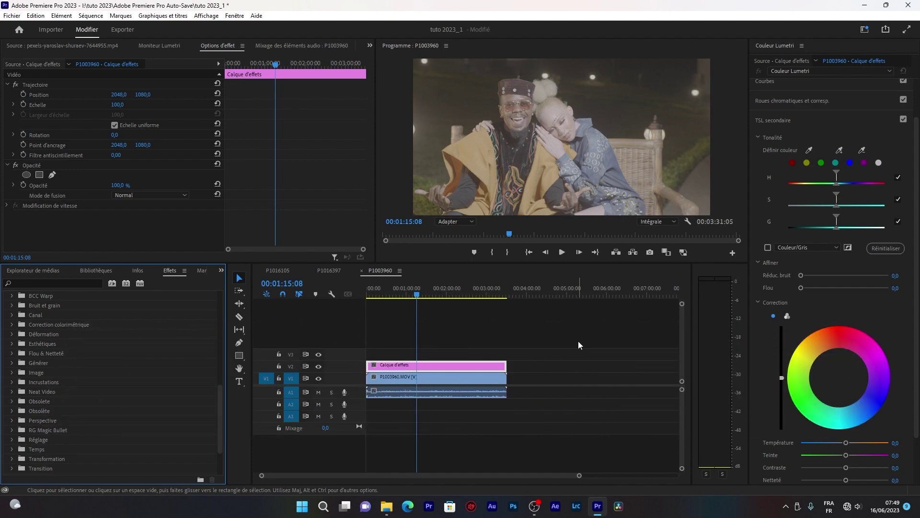
- Apply Neat Video's Reduce Noise v5 effect to the adjustment layer on V2
left_click(578, 342)
left_click(385, 367)
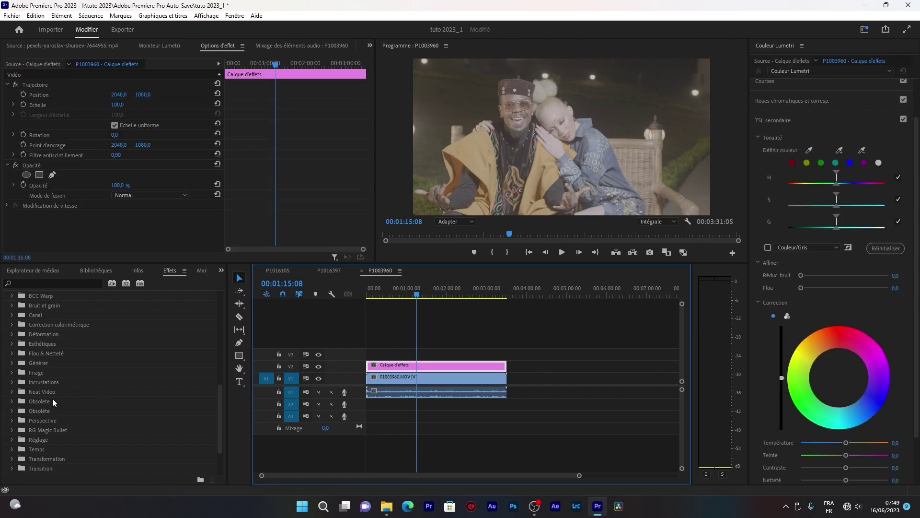
left_click(12, 391)
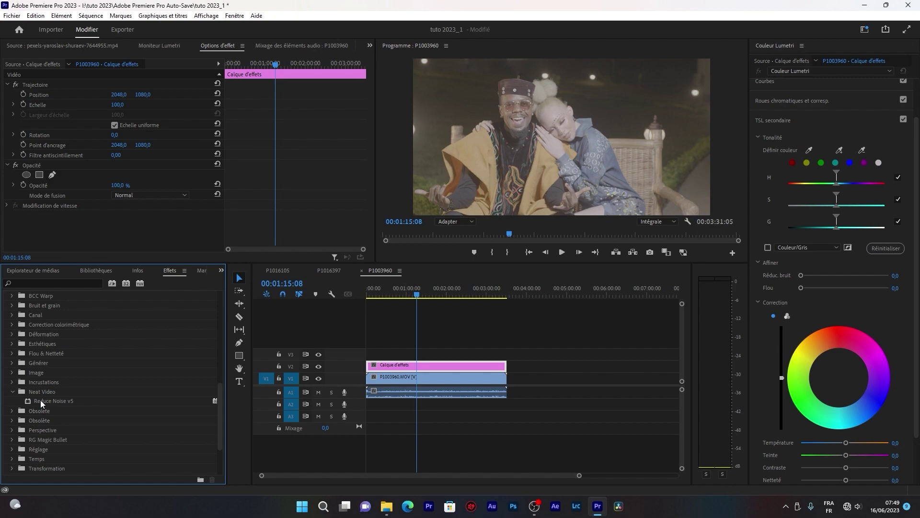
left_click_drag(41, 400, 415, 368)
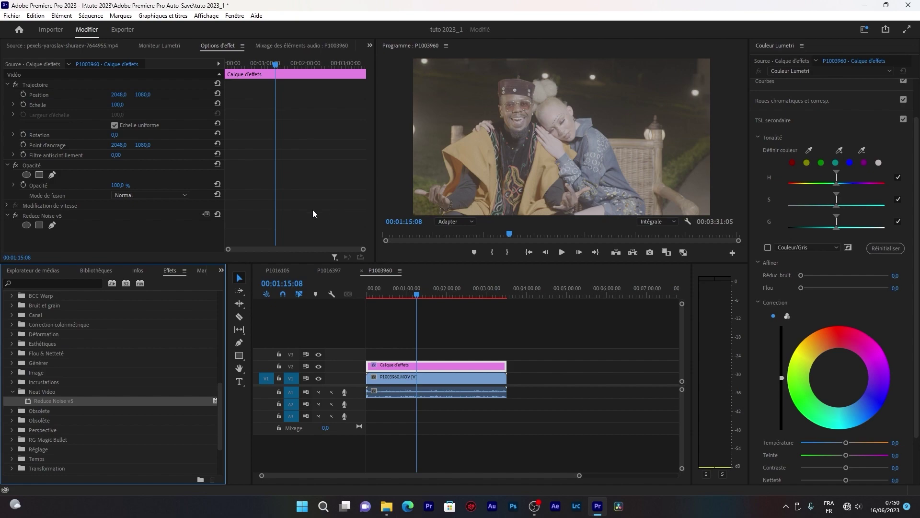
- Open the Reduce Noise v5 setup and mark a 512 × 512 noise sample area over the man's chest below his beard
left_click(207, 214)
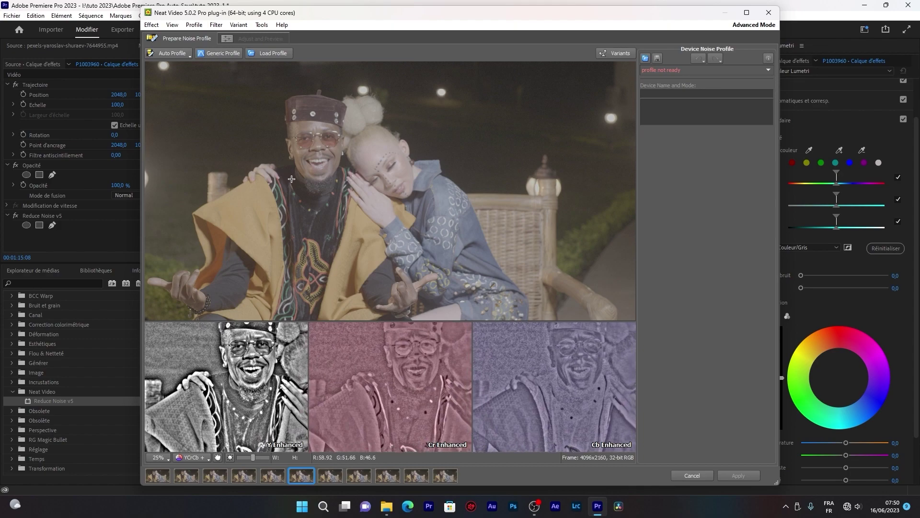
scroll(314, 227, "down", 1)
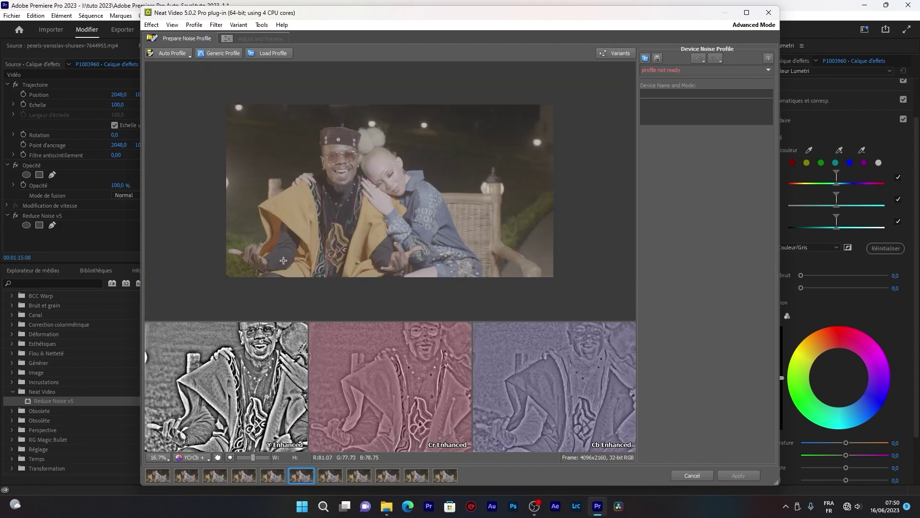
scroll(345, 250, "up", 1)
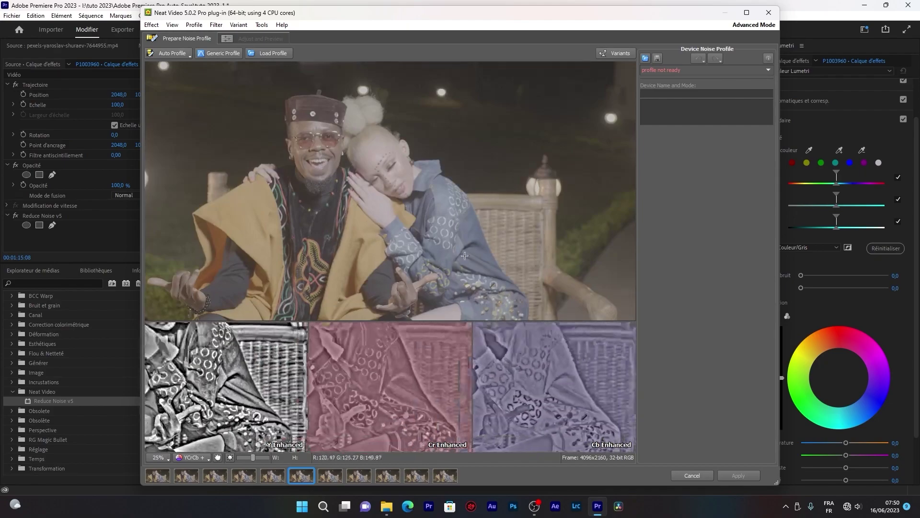
left_click_drag(272, 103, 339, 170)
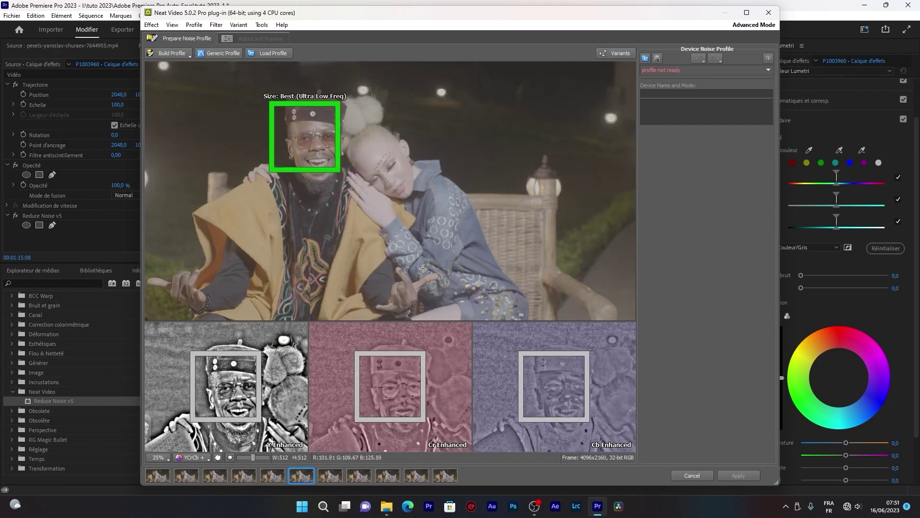
left_click_drag(307, 144, 313, 218)
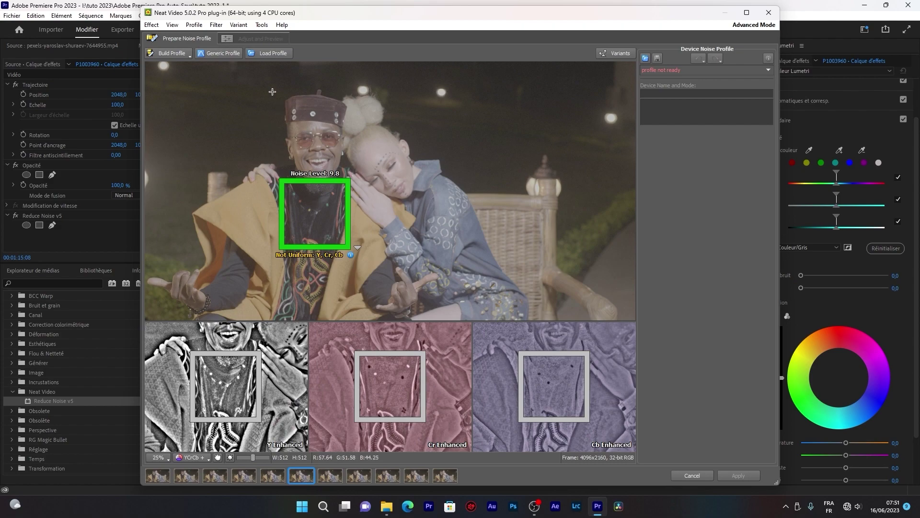
- Choose the generic noise profile, expand its noise level and frequency settings, and apply the noise reduction with Generic Noise at 25
left_click(216, 53)
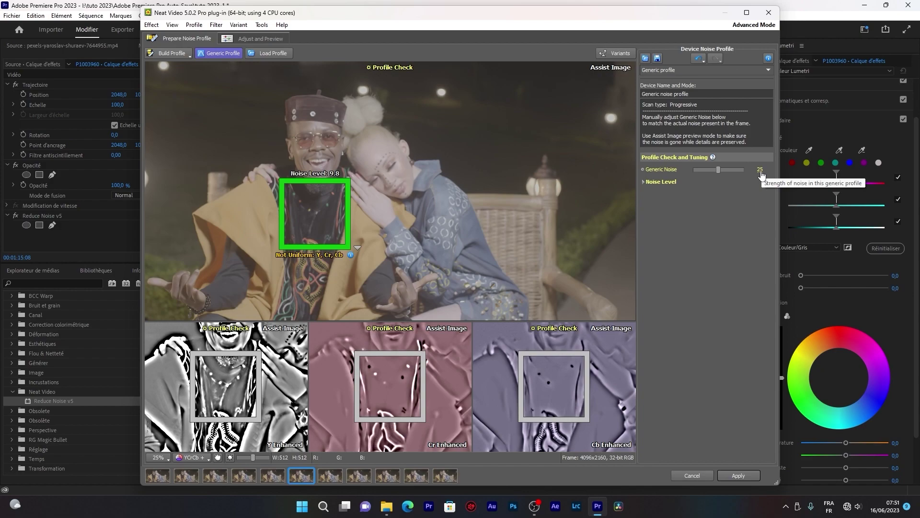
left_click(645, 182)
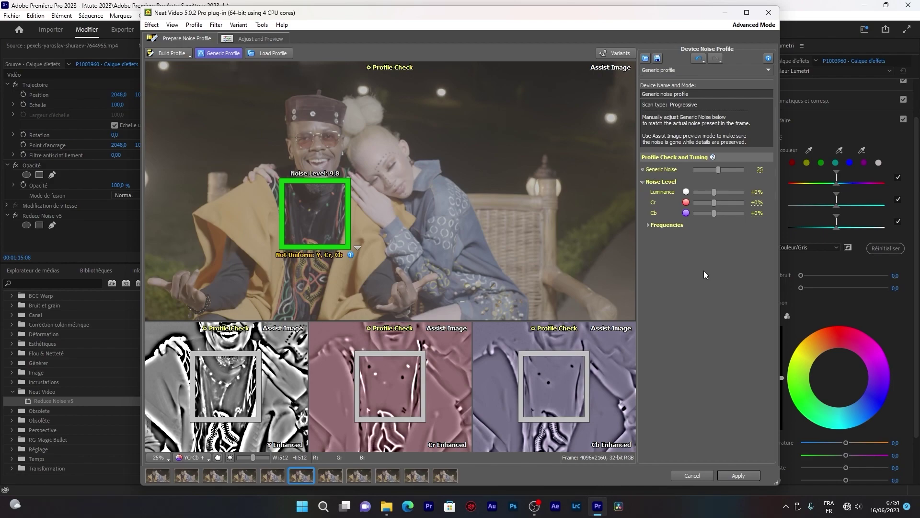
left_click(650, 226)
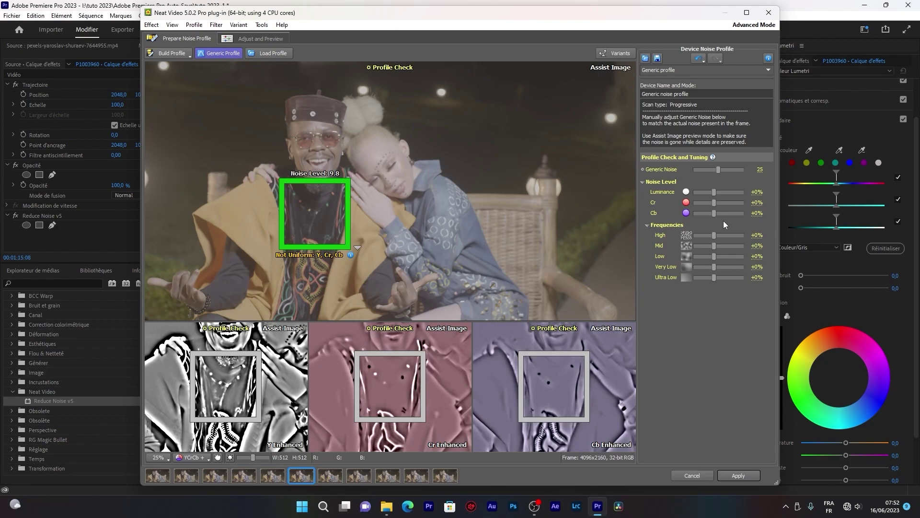
left_click(738, 475)
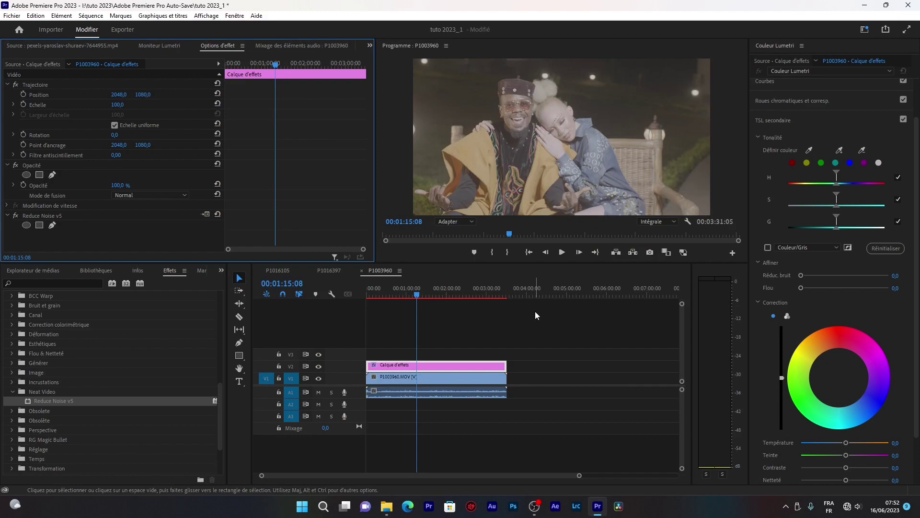